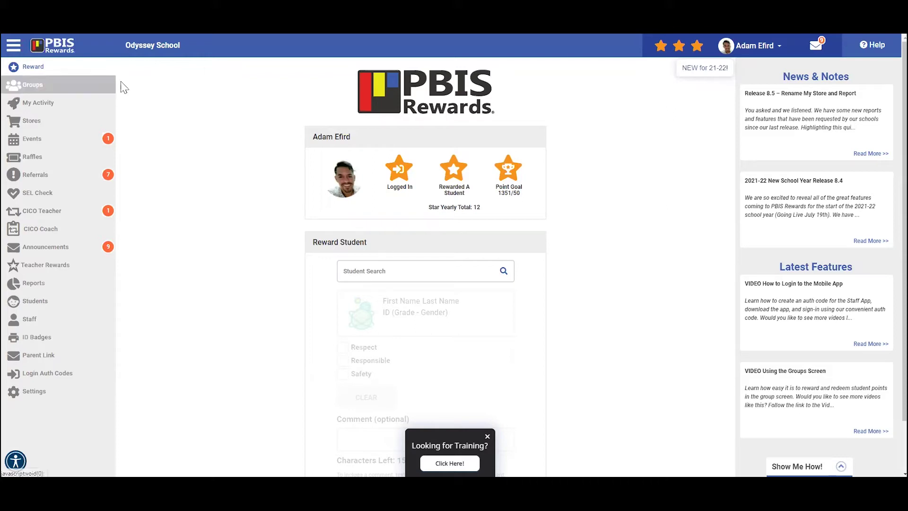
Open the Teacher Rewards area from the PBIS Rewards staff dashboard sidebar.
click(68, 274)
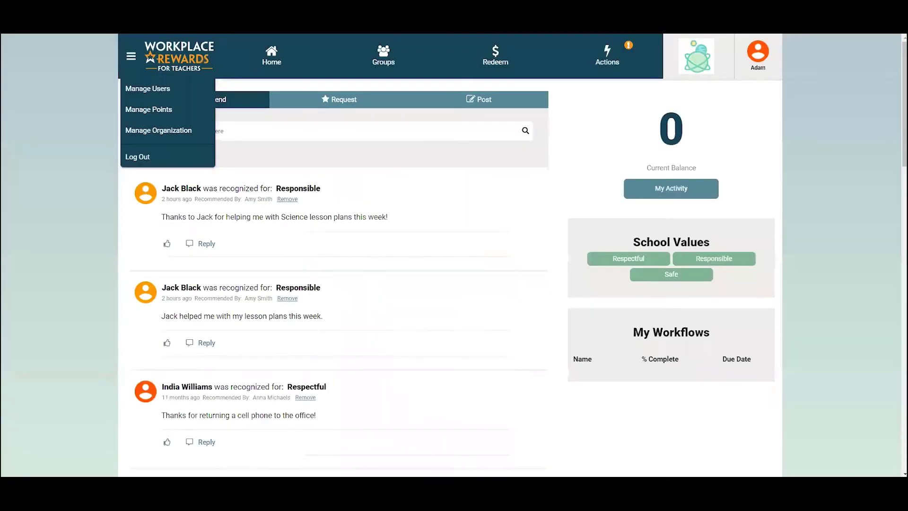
Go to Manage Users to list every staff account with edit and balance options.
click(134, 61)
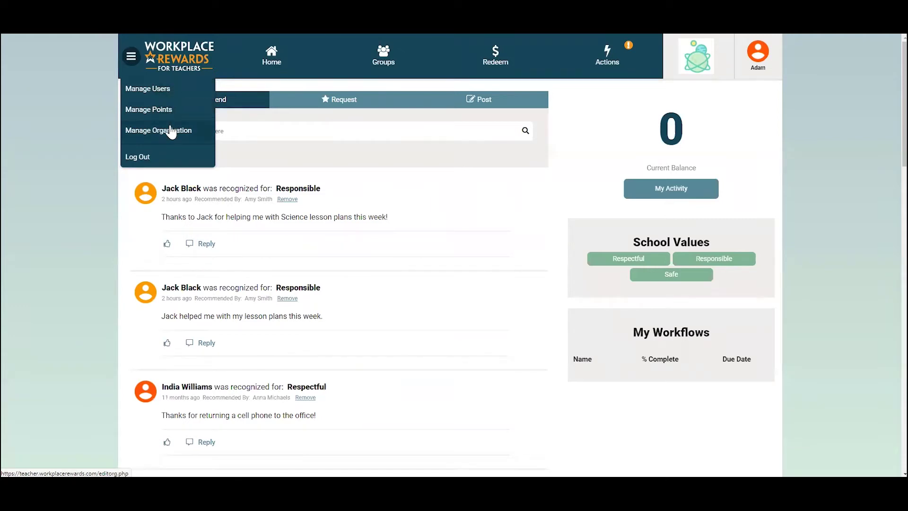
click(163, 98)
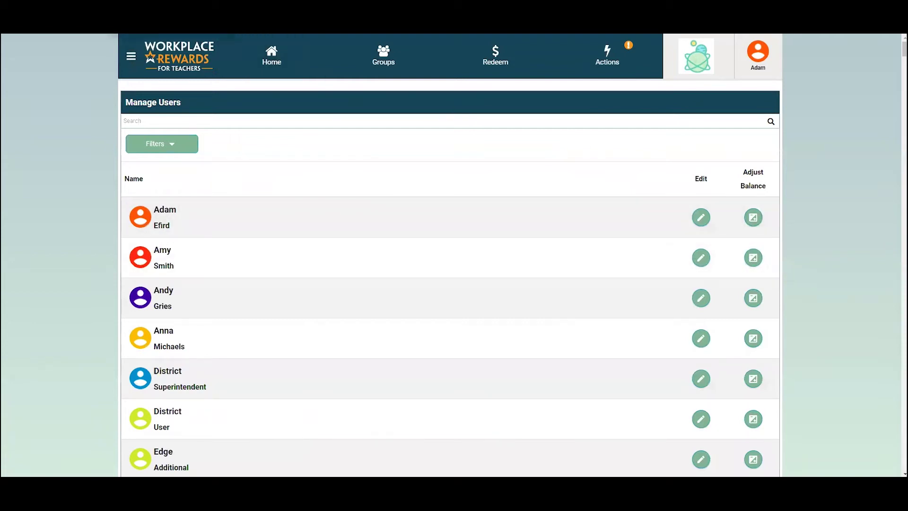
Return Home, go to Manage Point Definitions and start adding a new point type.
click(273, 58)
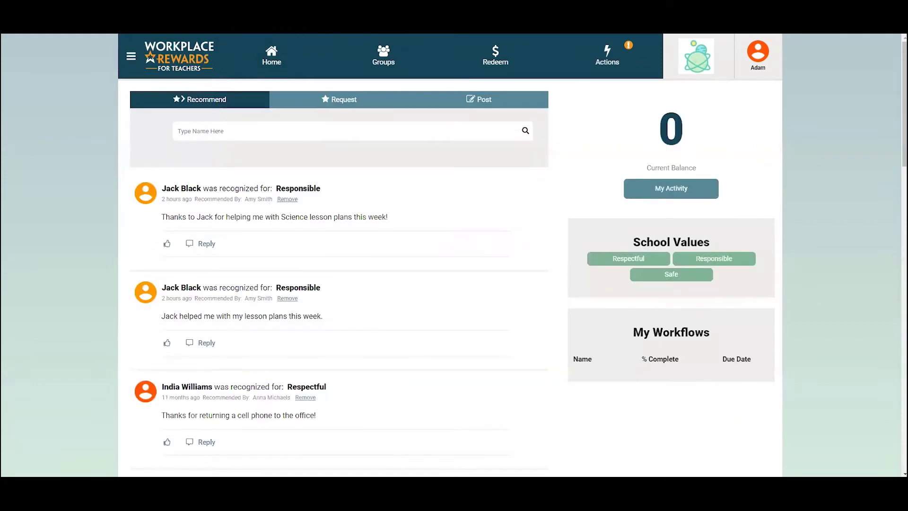
click(132, 57)
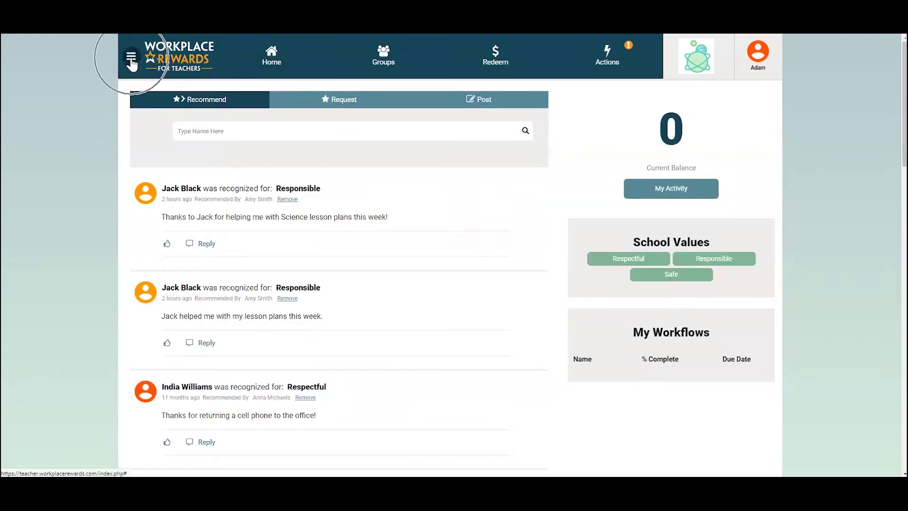
click(150, 111)
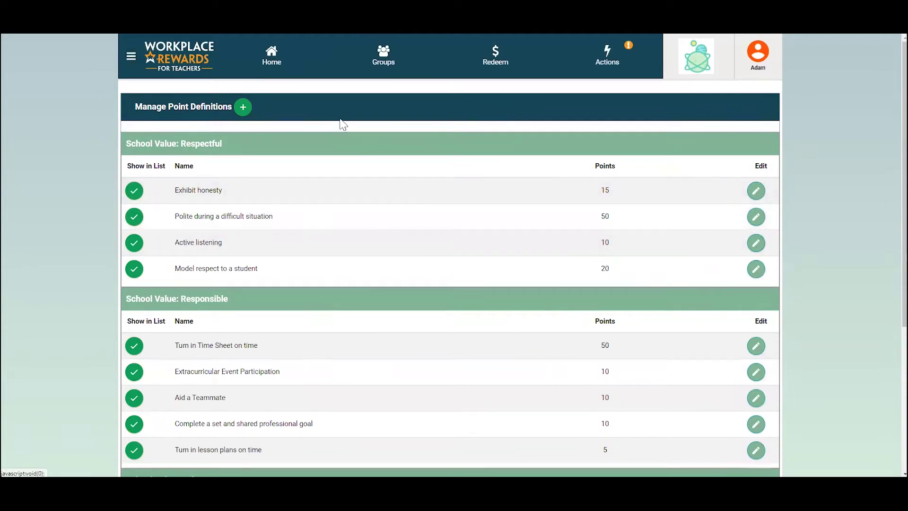
click(244, 111)
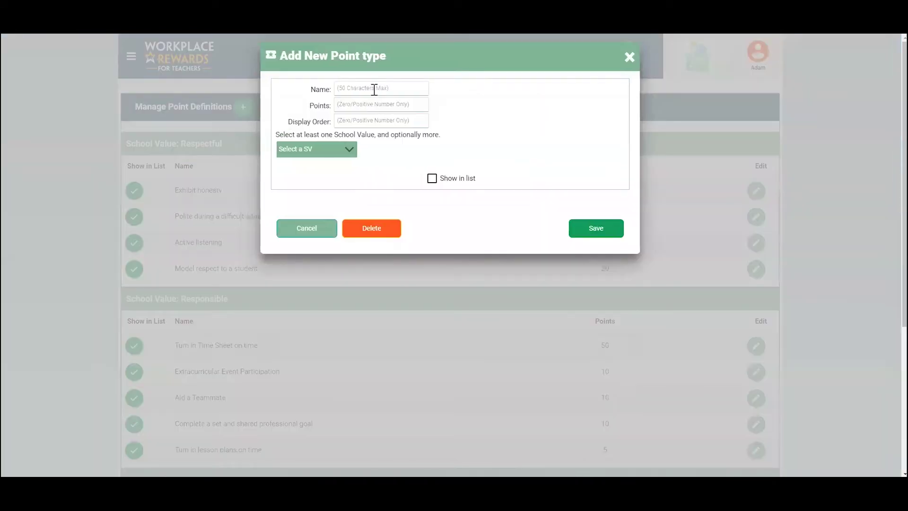
Try the Name, Points and Display Order fields, tag Respectful and Responsible, then discard the form.
click(375, 88)
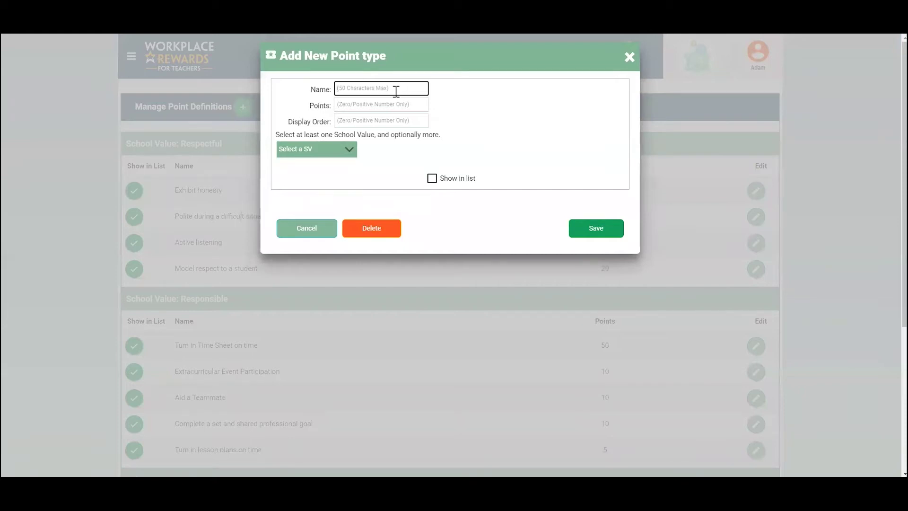
click(363, 105)
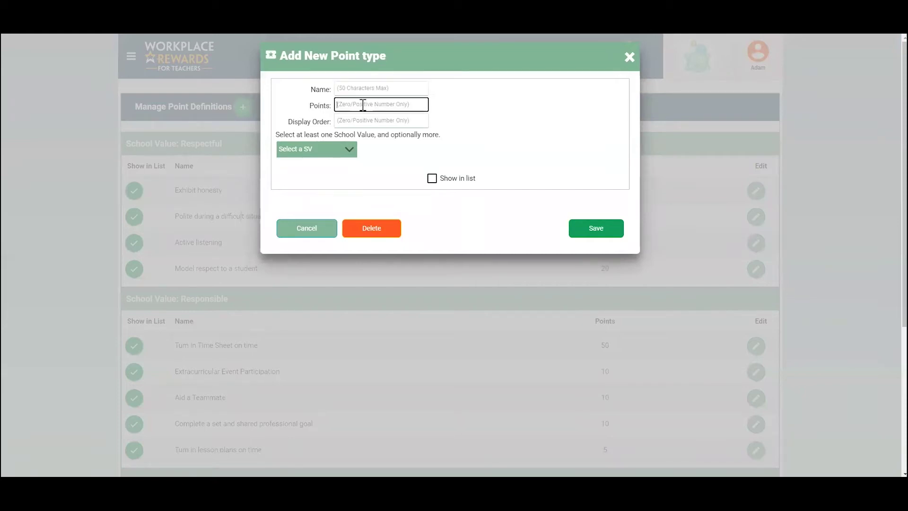
click(383, 121)
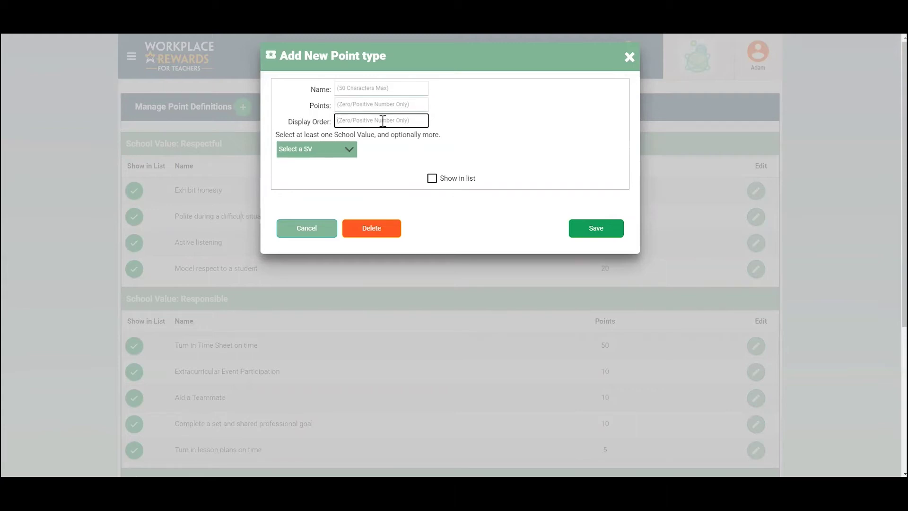
click(349, 151)
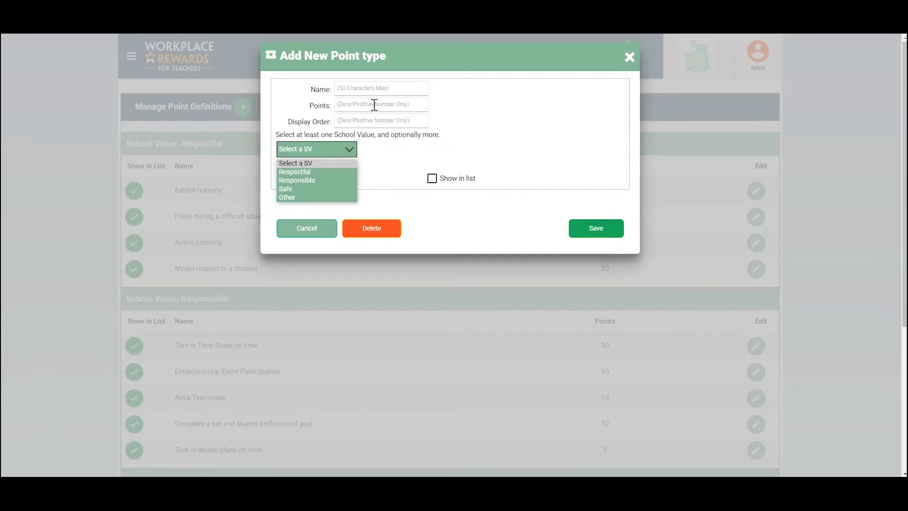
click(330, 171)
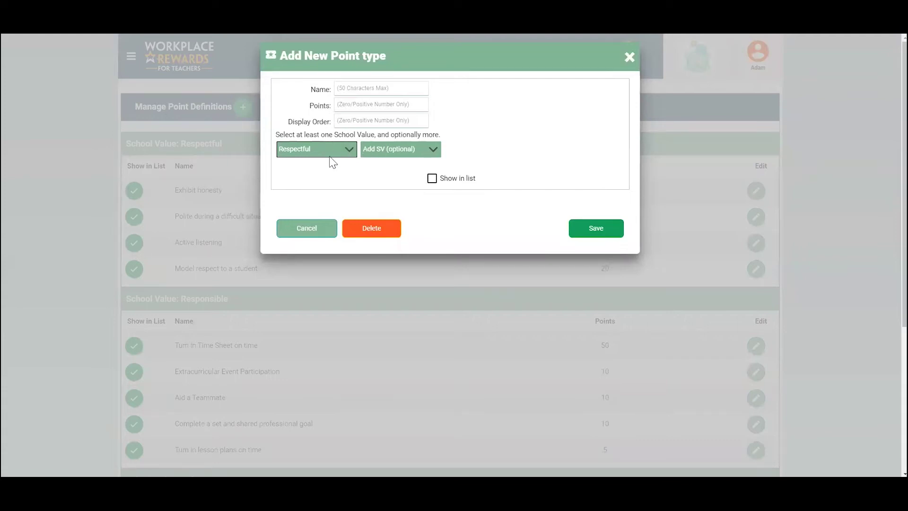
click(417, 151)
click(410, 177)
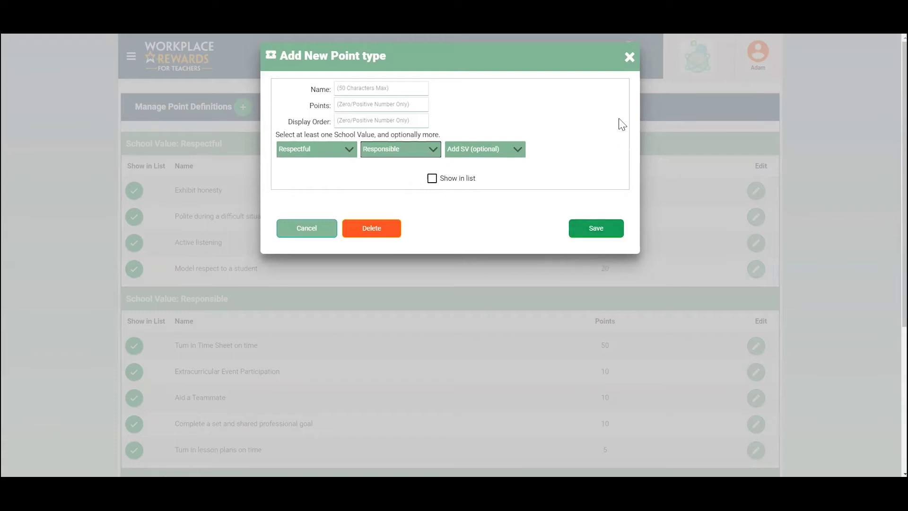
click(625, 64)
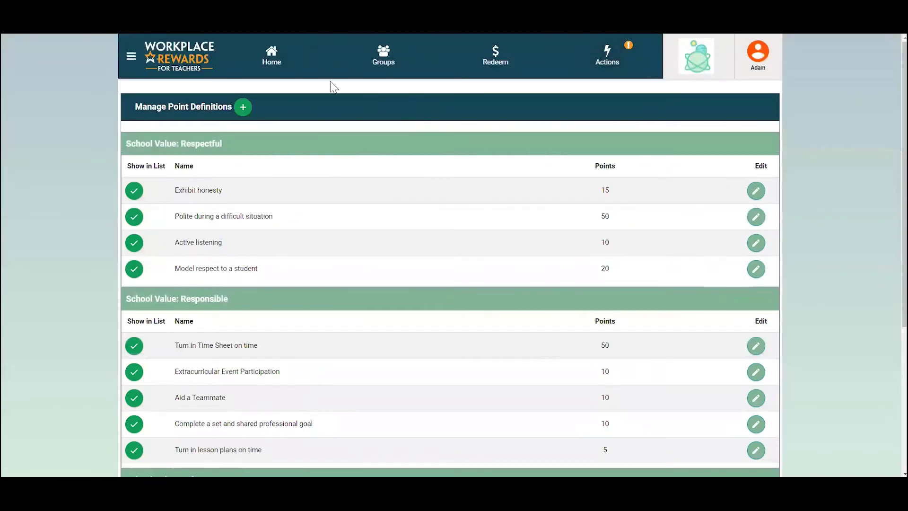
click(289, 61)
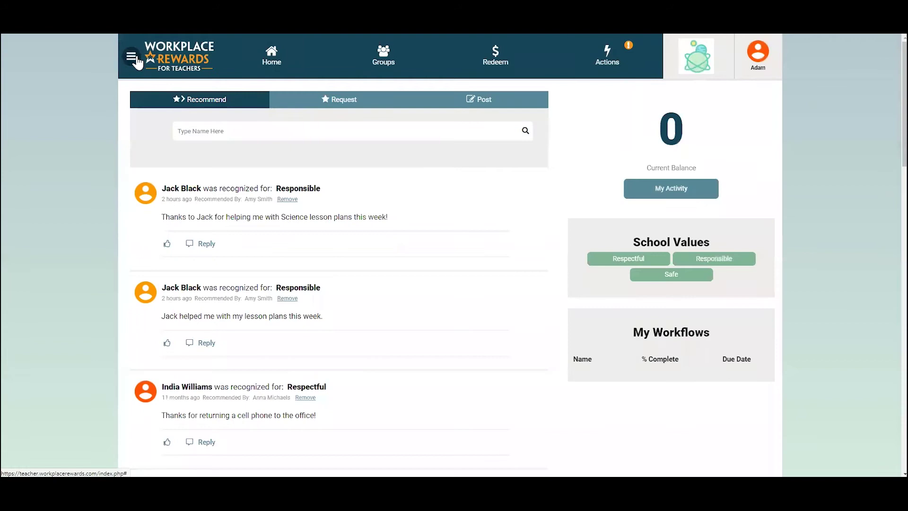
click(134, 59)
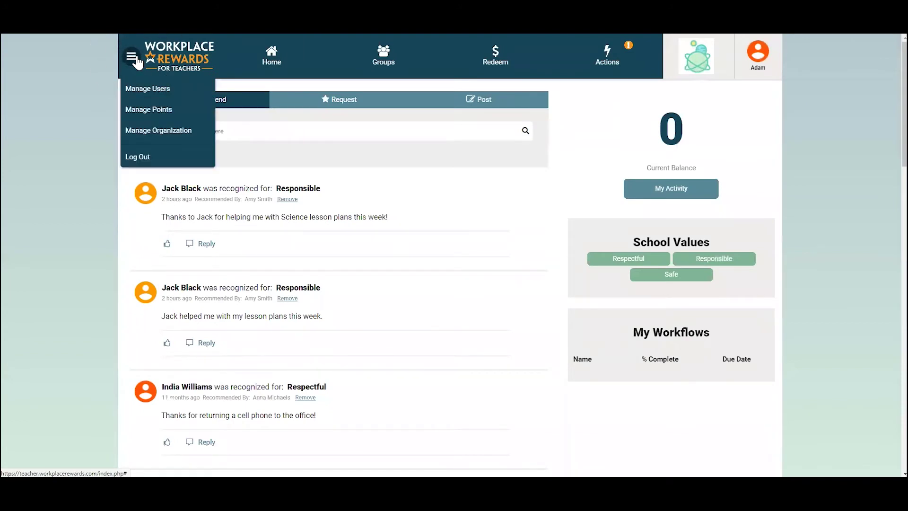
click(184, 131)
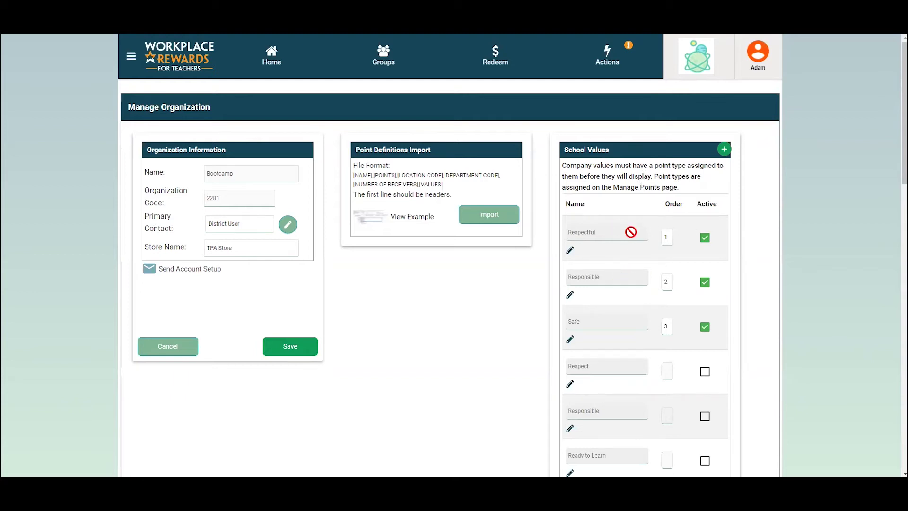
scroll(631, 232, down, 3)
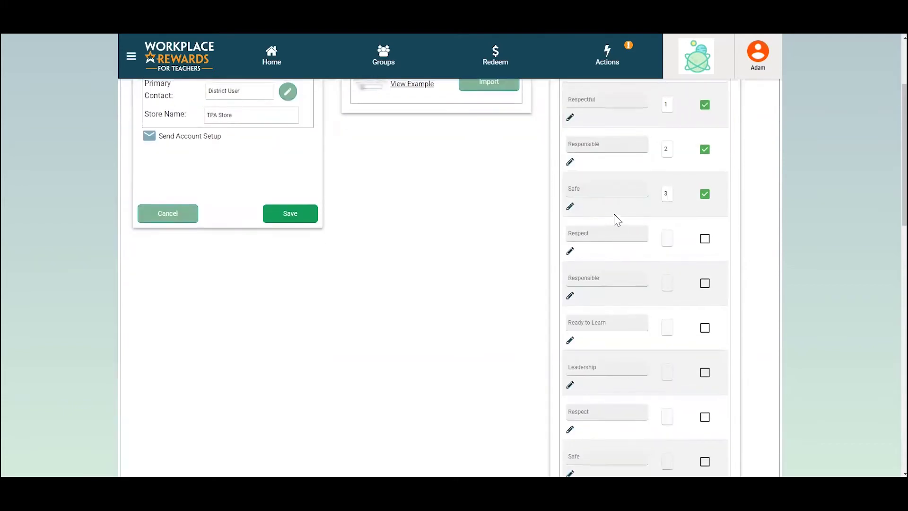
scroll(614, 218, up, 3)
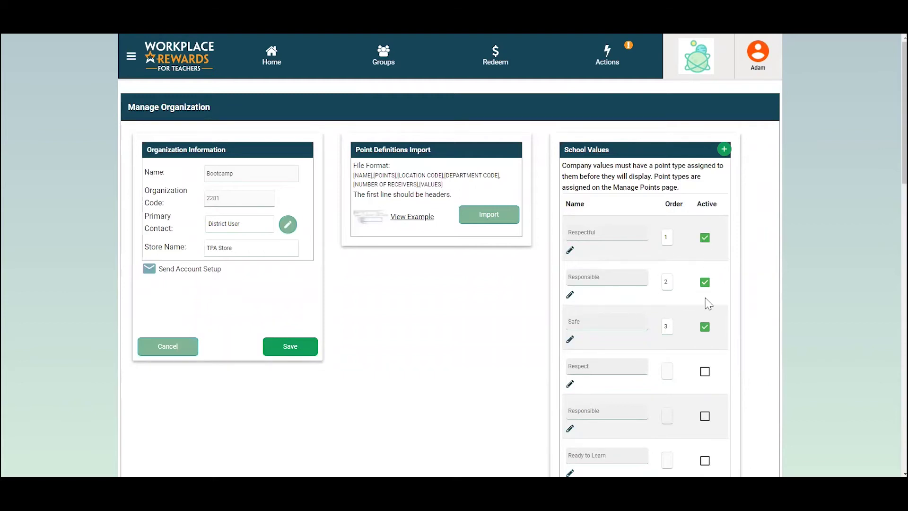
scroll(703, 340, down, 3)
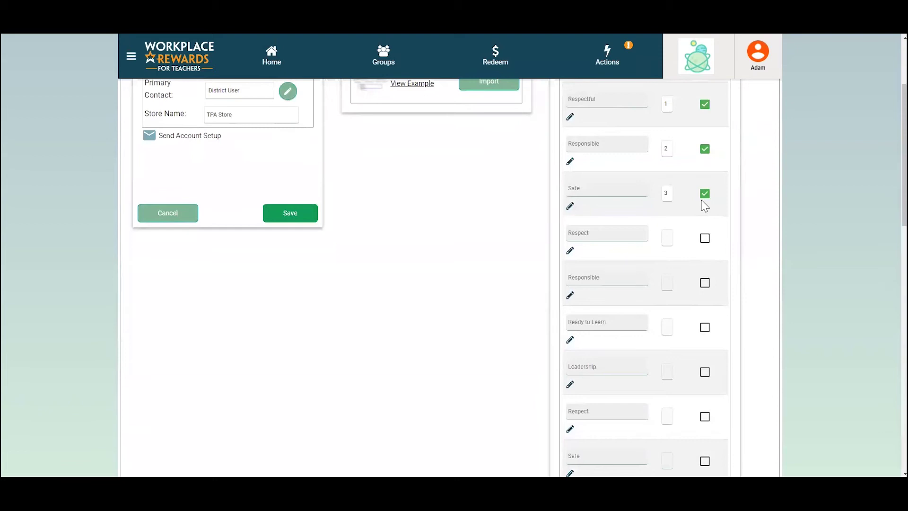
scroll(369, 284, down, 12)
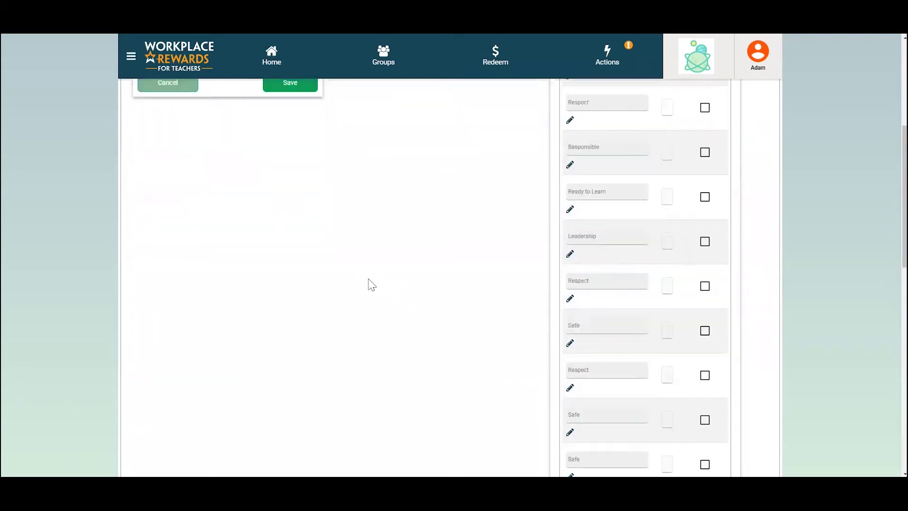
Check the Individual Approver info and save the email notification settings.
scroll(304, 249, up, 2)
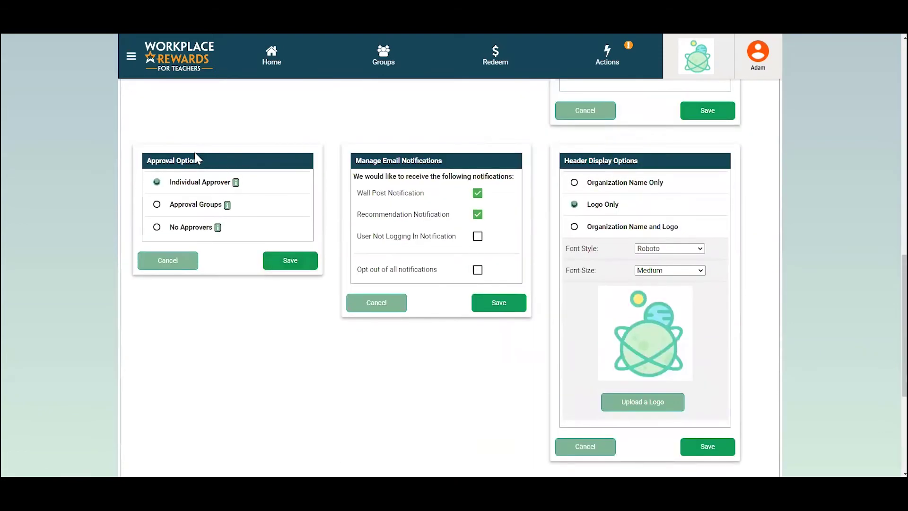
click(236, 183)
click(236, 183)
click(487, 307)
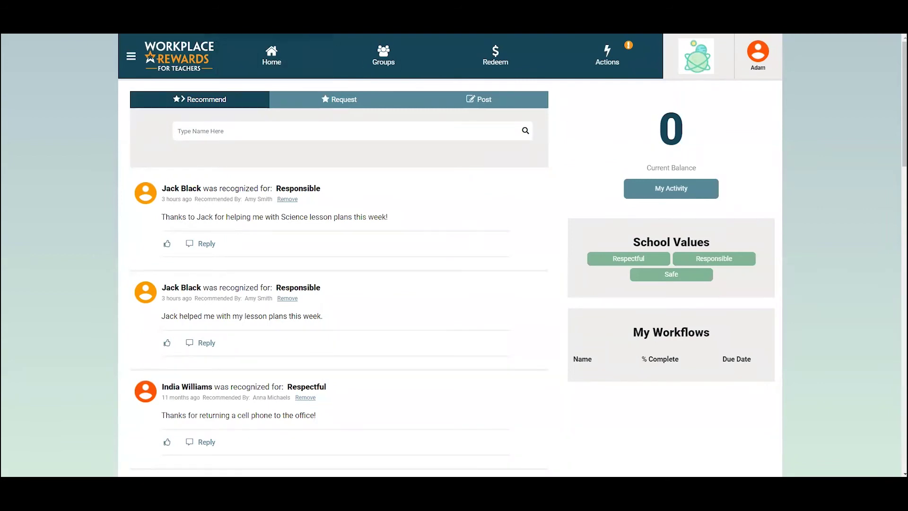
Browse Employee Groups and start adding a new employee group.
click(370, 60)
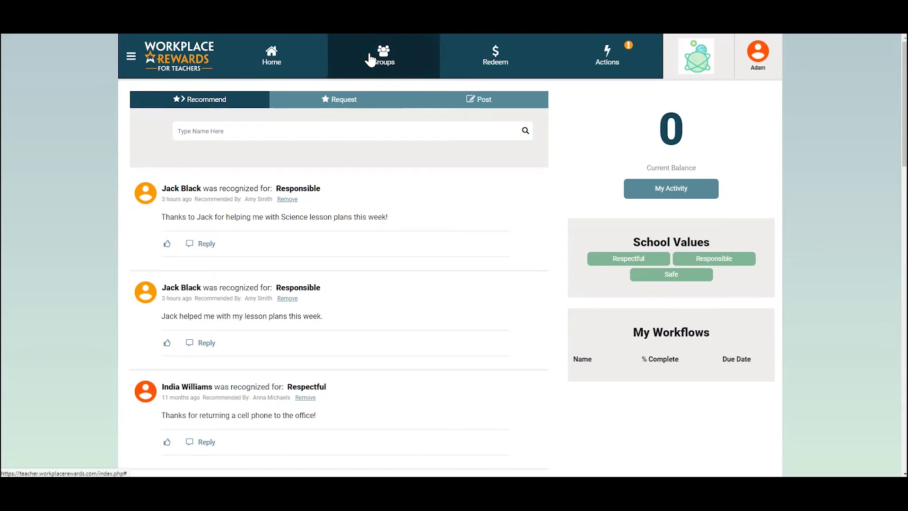
click(371, 59)
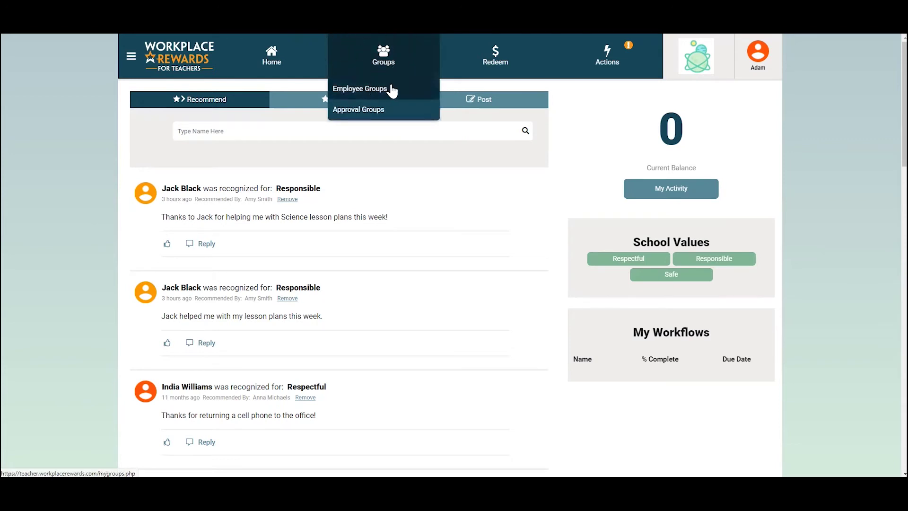
click(382, 95)
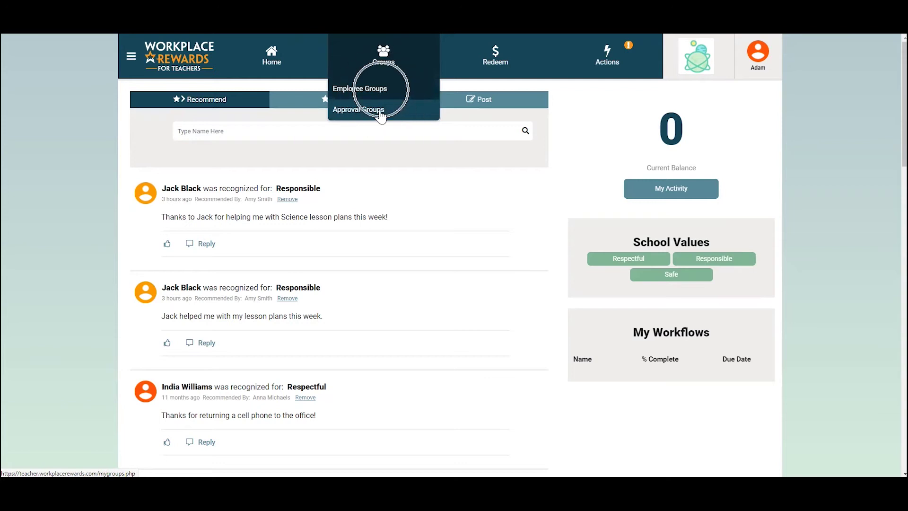
click(381, 92)
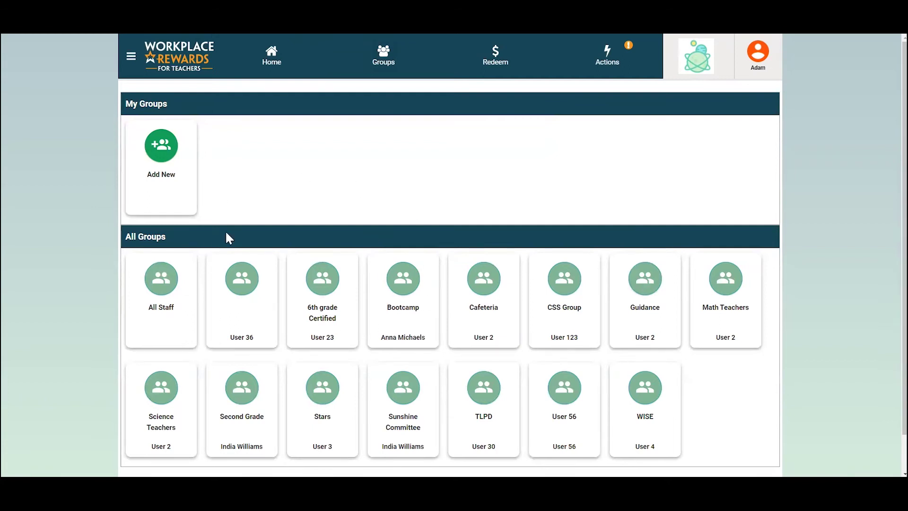
click(161, 159)
click(161, 159)
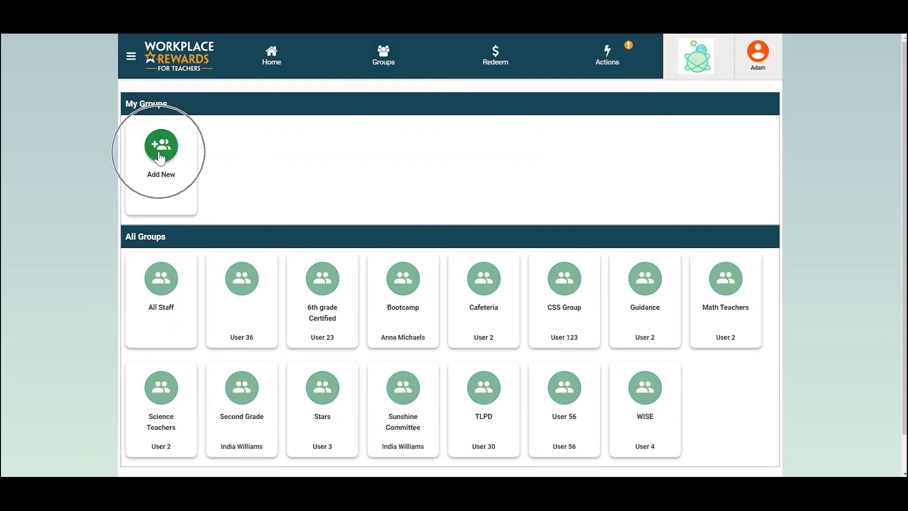
Switch to the Approval Groups page, where All Admins is listed.
scroll(351, 306, down, 1)
scroll(351, 307, down, 1)
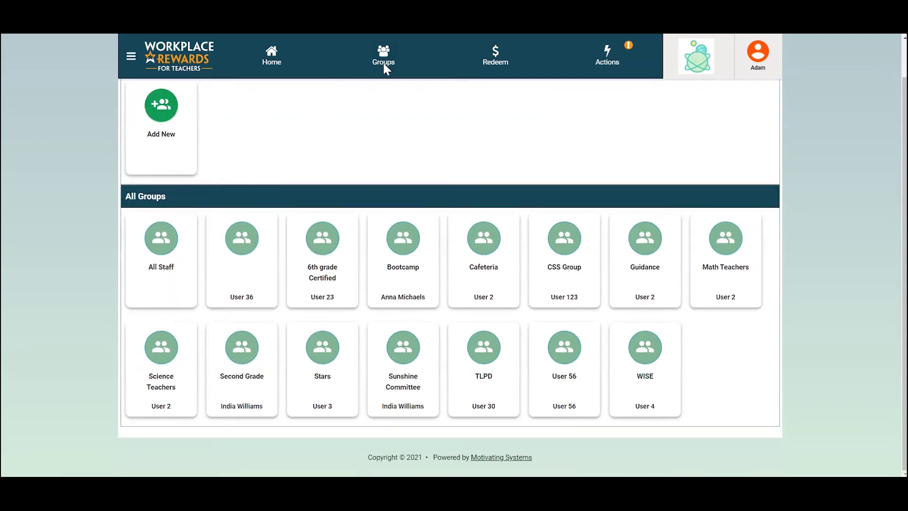
mouse_move(402, 63)
click(376, 114)
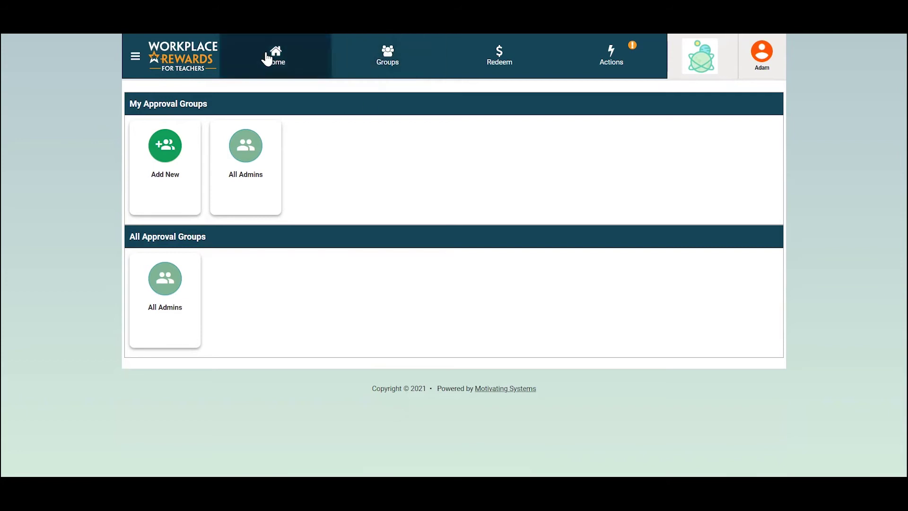
Return Home and open the Redeem menu to reach the rewards Store.
click(287, 56)
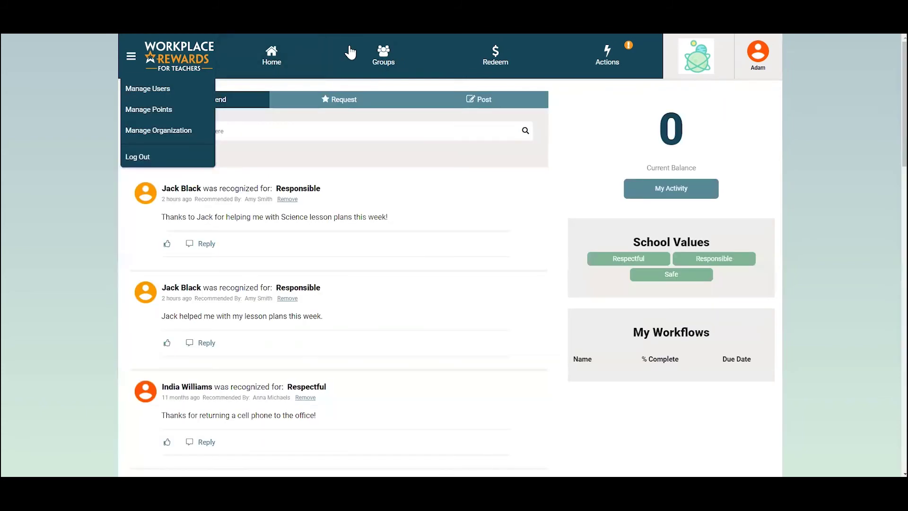
click(494, 66)
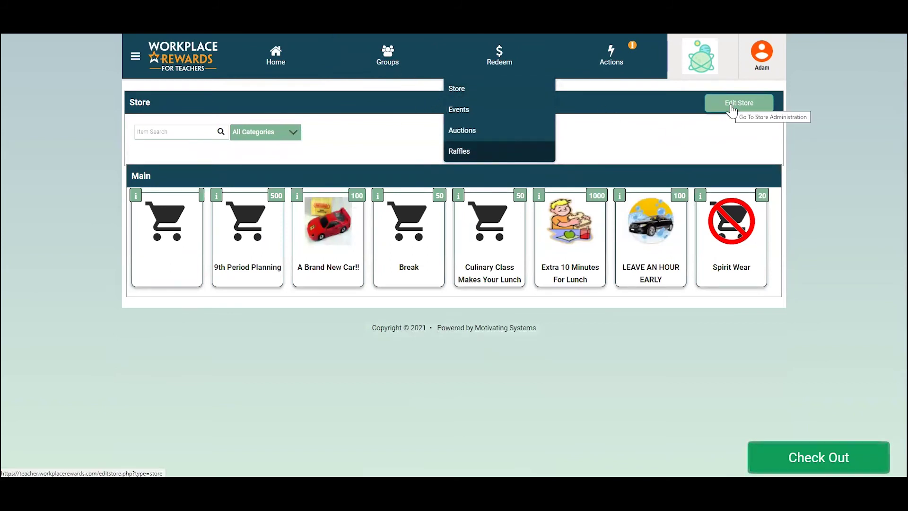
Show the August 2021 Events calendar with Friday Jeans Days, then reopen Redeem toward Auctions.
click(647, 153)
click(500, 59)
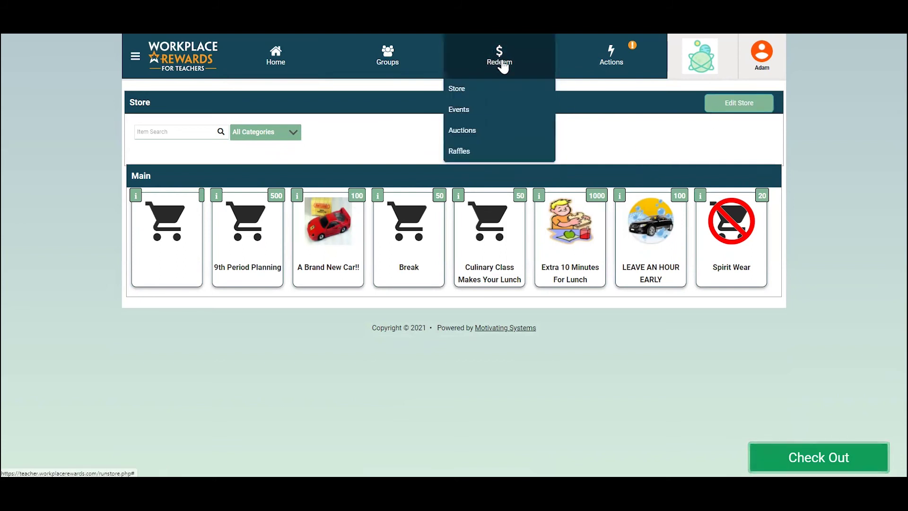
click(473, 115)
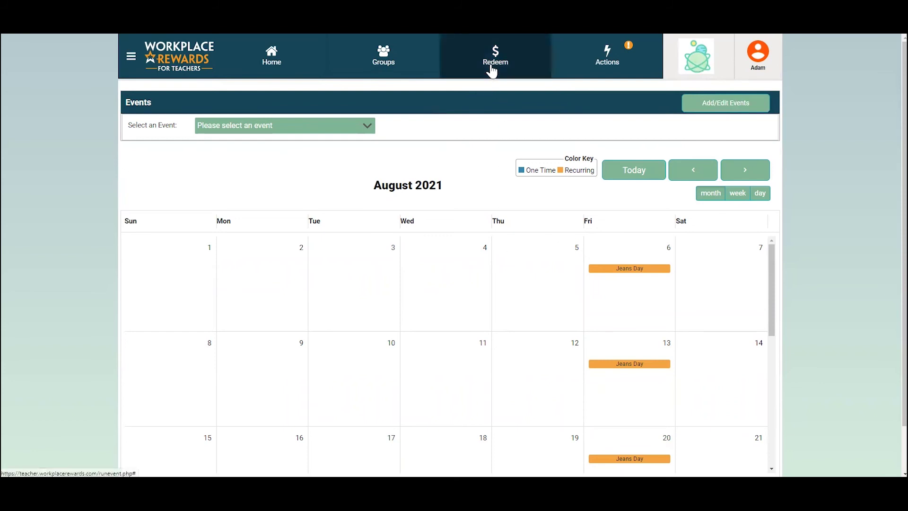
click(492, 70)
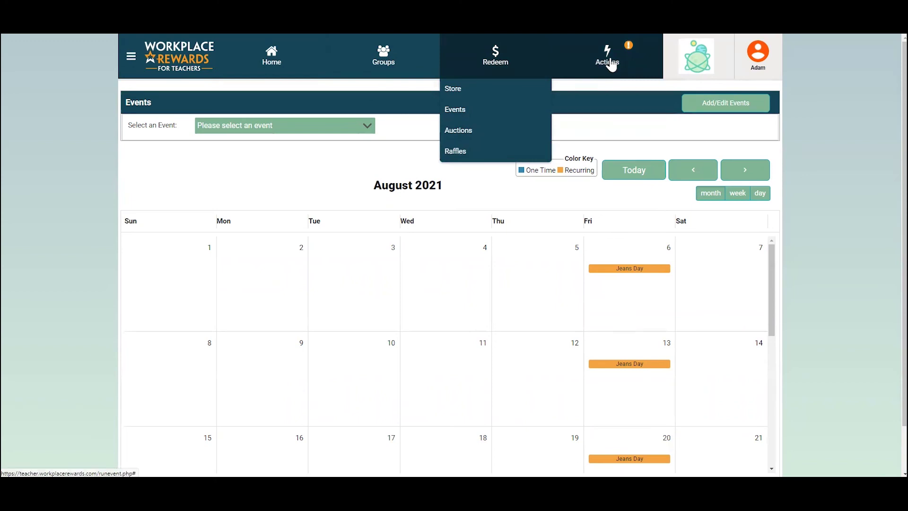
In the Approval Queue, approve and confirm the pending 10-point Prepared book fair request.
click(610, 63)
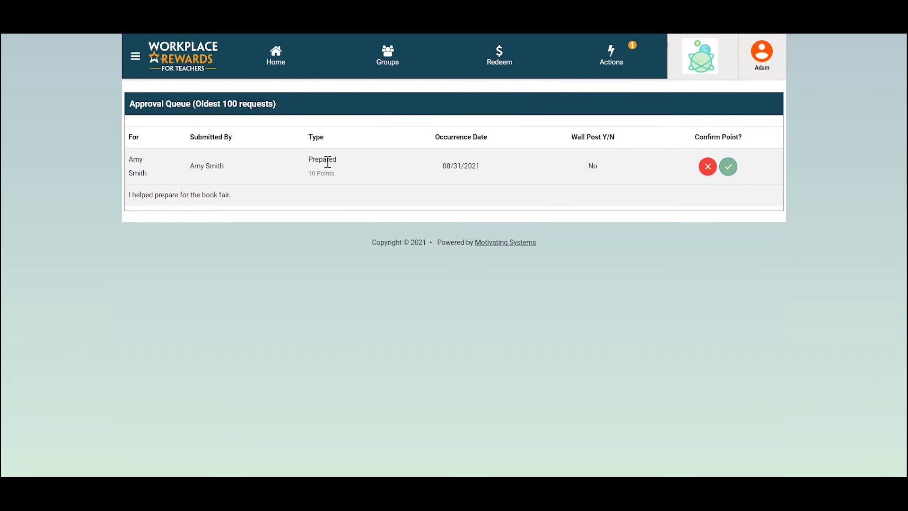
click(728, 169)
click(730, 170)
Open the Purchase Queue showing the Spirit Wear purchase awaiting delivery.
click(611, 62)
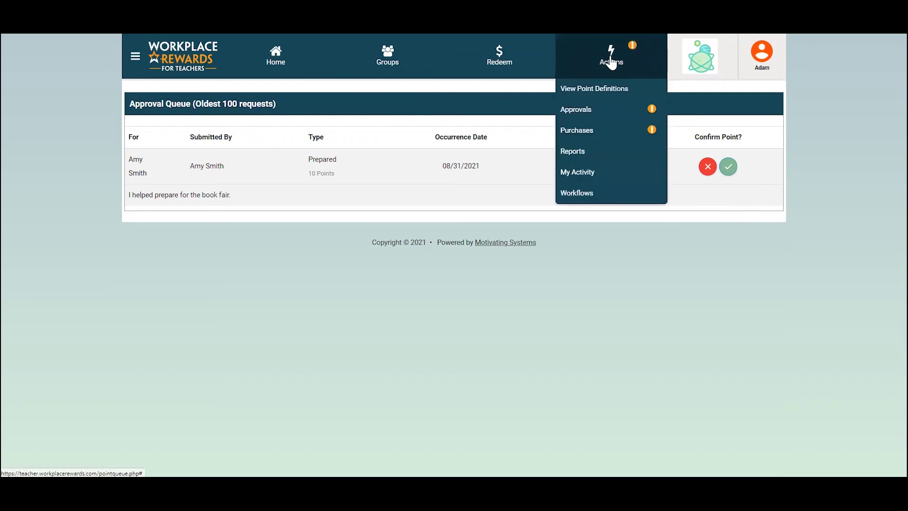
click(599, 138)
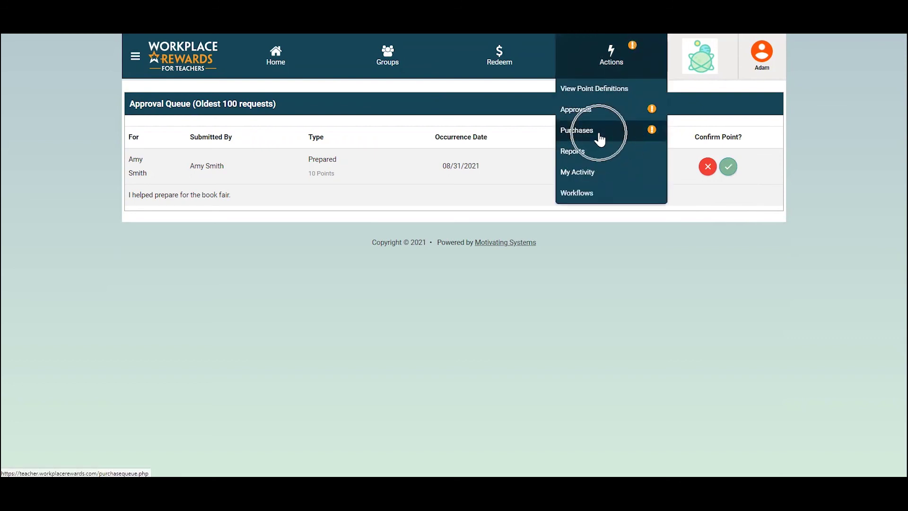